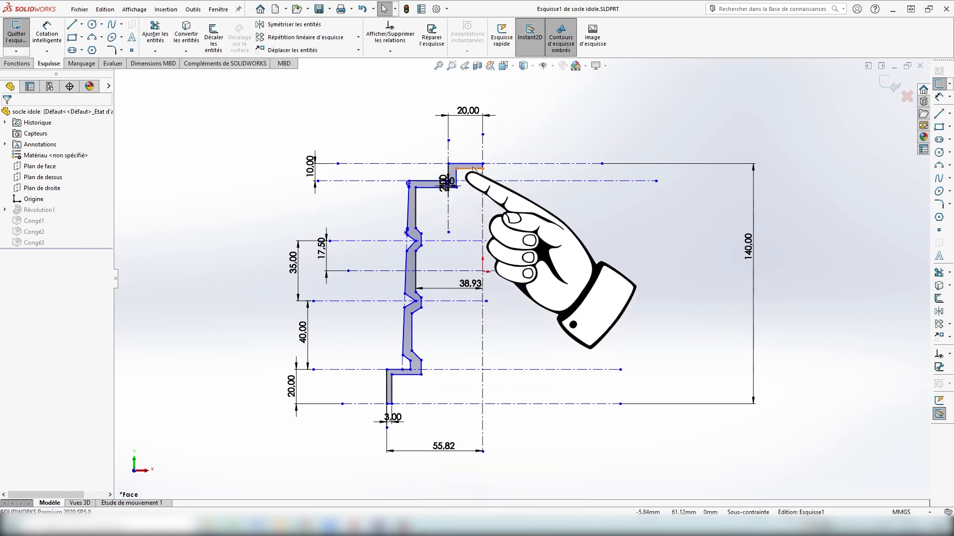
Step: Close the base's revolve profile with a diagonal line under its top step and exit the sketch to rebuild the solid
key("f")
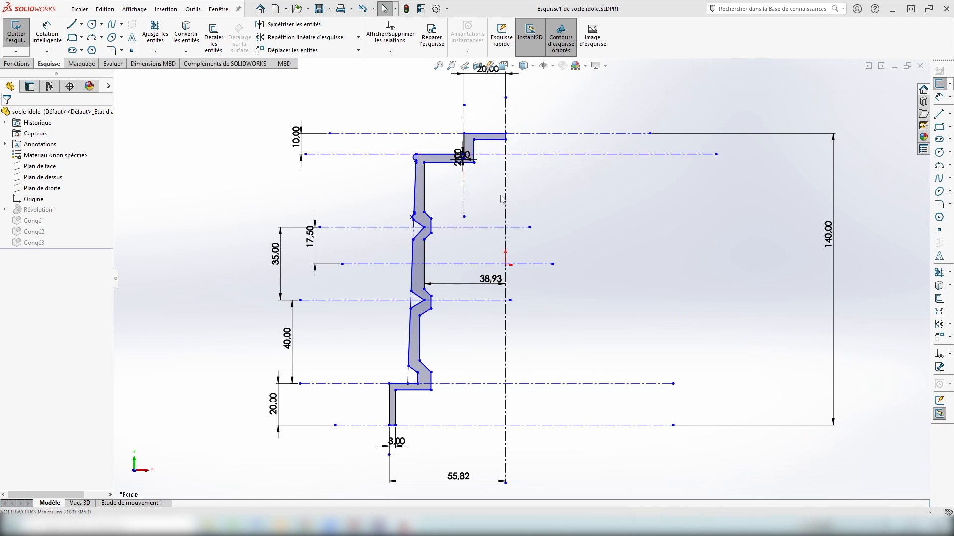
left_click(72, 24)
left_click(506, 139)
double_click(474, 161)
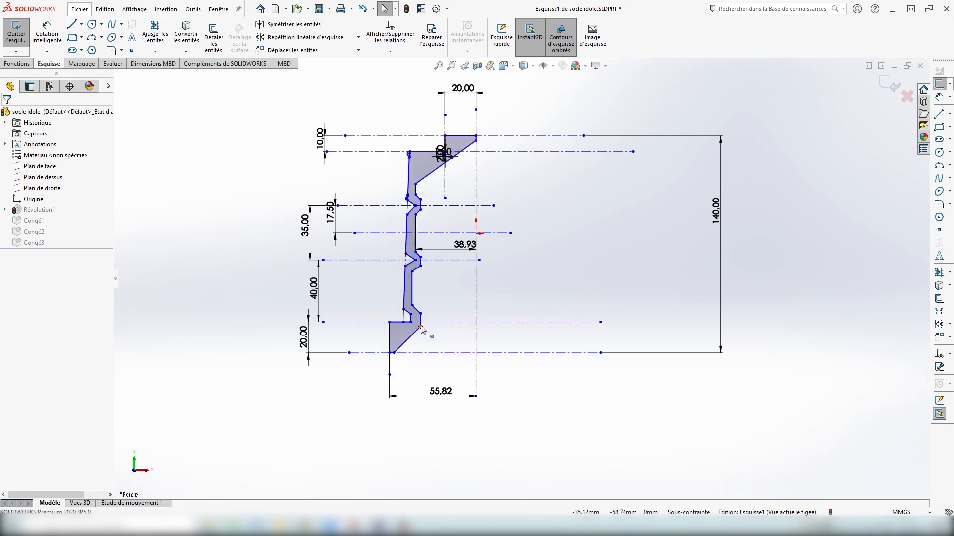
left_click(889, 85)
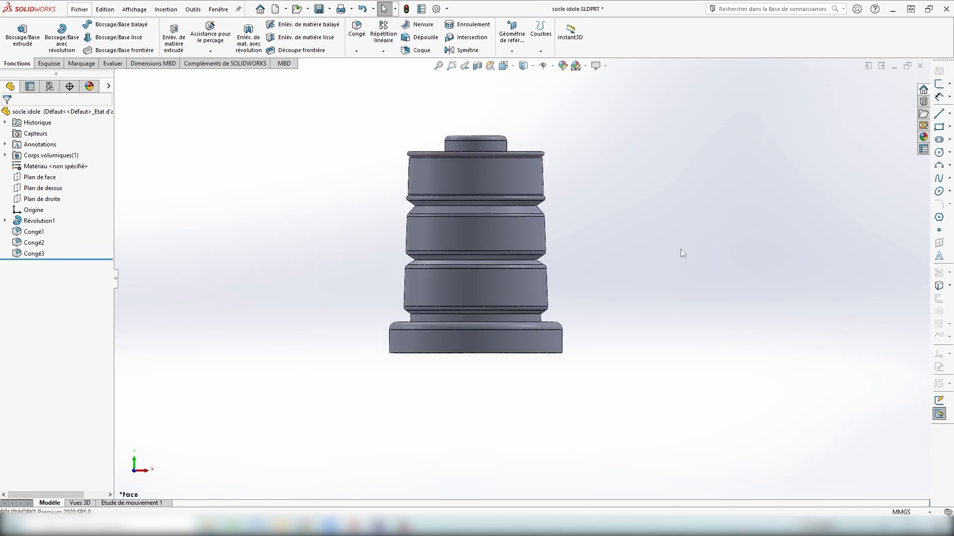
right_click_drag(651, 287, 638, 240)
middle_click_drag(631, 300, 638, 260)
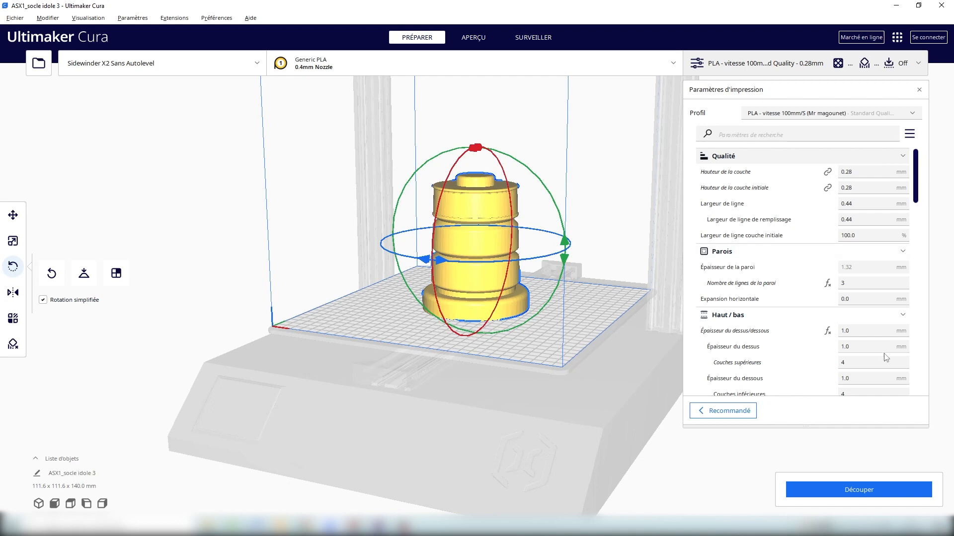
Step: Switch to Ultimaker Cura, turn off support generation and slice ASX1_socle idole 3 with the AllPassion-0.30 profile
scroll(794, 374, "down", 15)
scroll(858, 359, "down", 6)
scroll(864, 350, "up", 3)
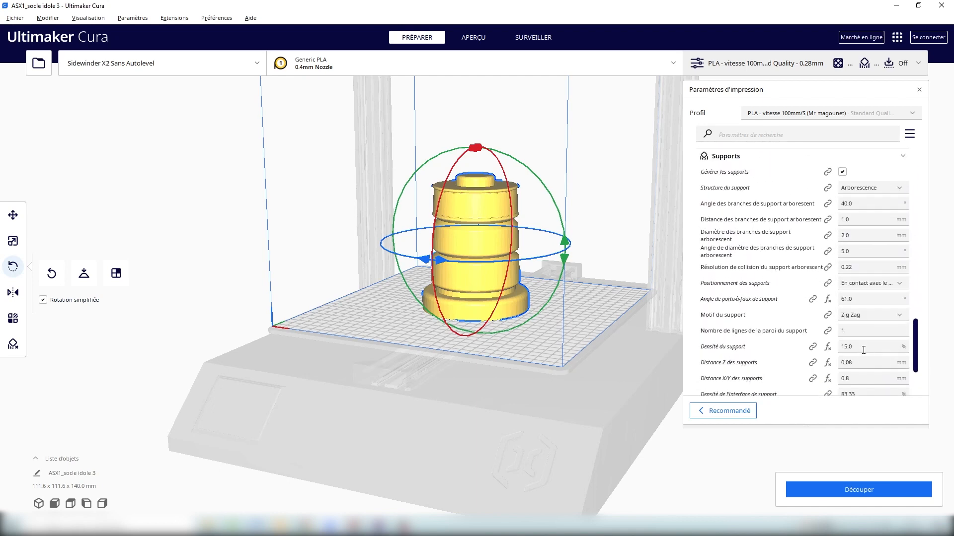
left_click(842, 172)
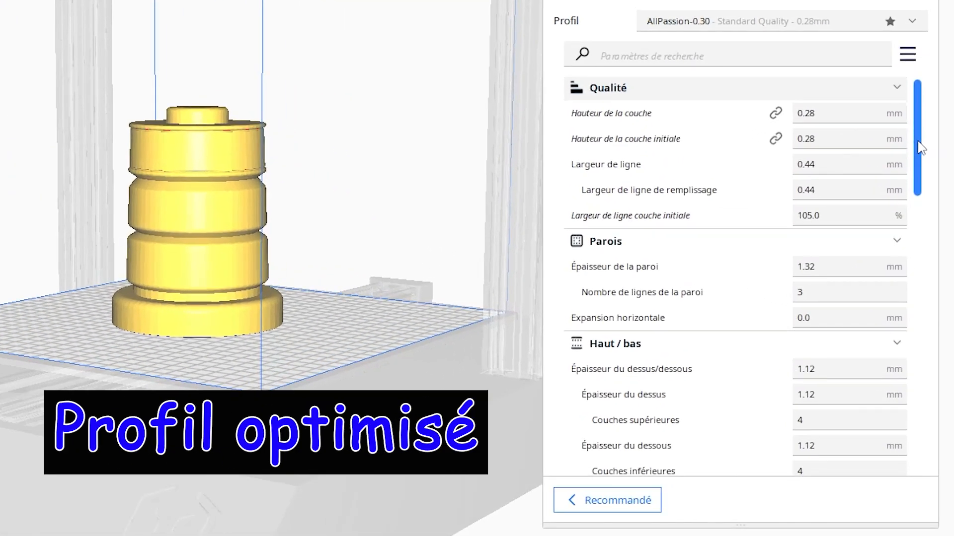
left_click_drag(919, 141, 924, 428)
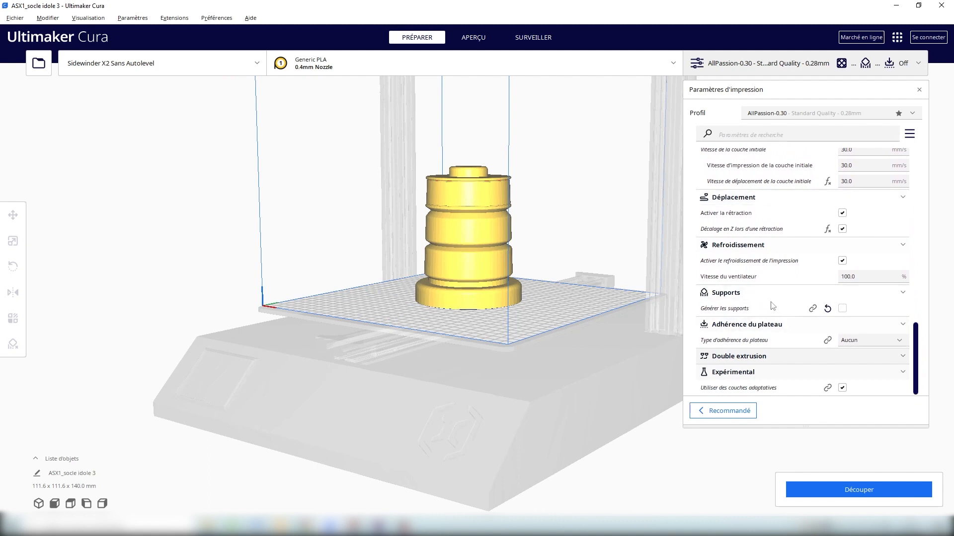
left_click(833, 485)
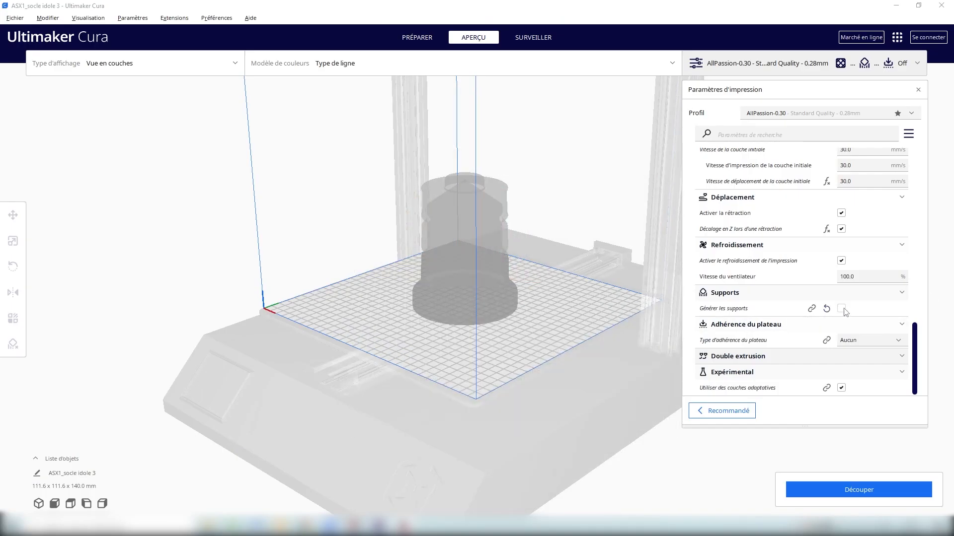
Step: Turn on support generation and slice the model again
left_click(841, 308)
left_click(841, 308)
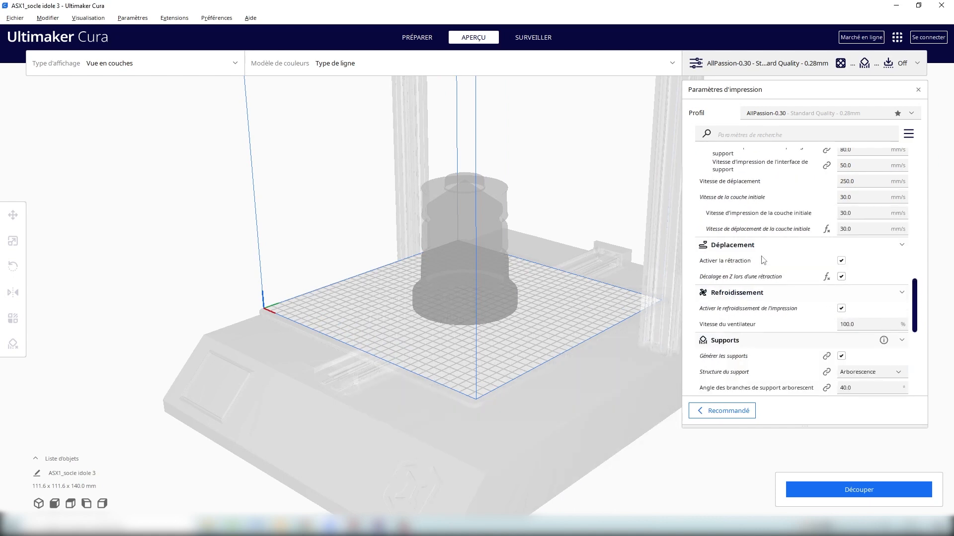
left_click(800, 490)
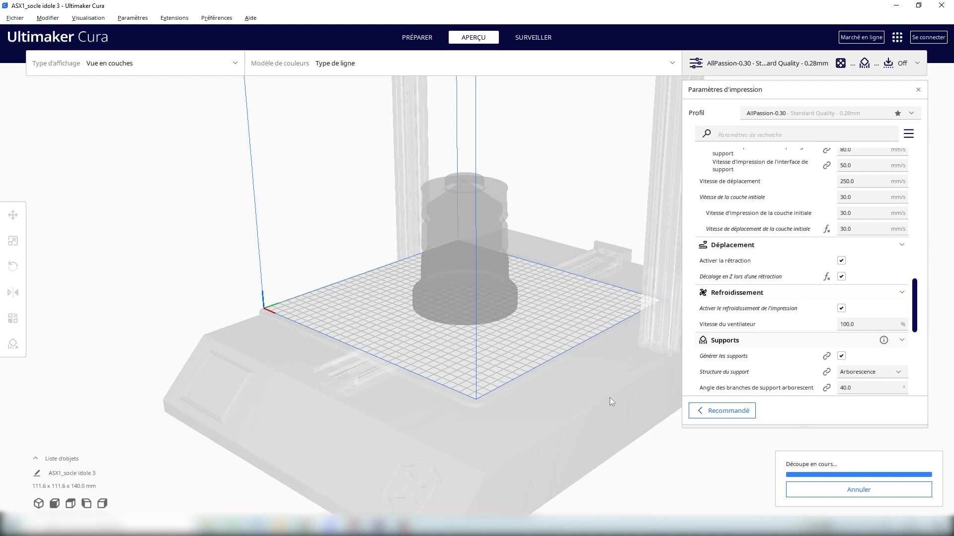
Step: Examine the sliced model's interior by lowering the displayed layers and restoring the full height
left_click_drag(942, 156, 941, 248)
right_click_drag(605, 298, 601, 370)
left_click_drag(941, 248, 931, 150)
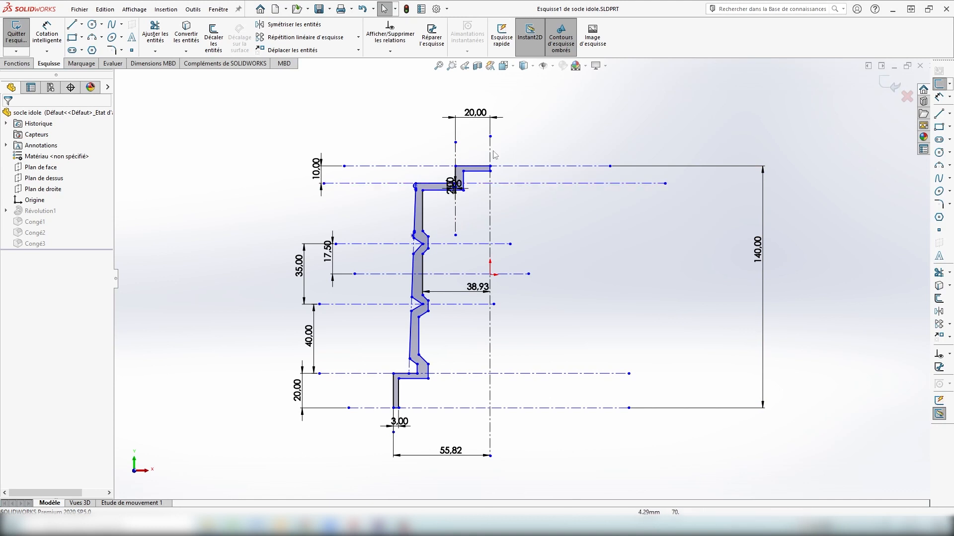
Step: Switch to SolidWorks, exit the hollow base's profile sketch and examine the rebuilt part from another angle
left_click(882, 88)
middle_click_drag(596, 241, 618, 102)
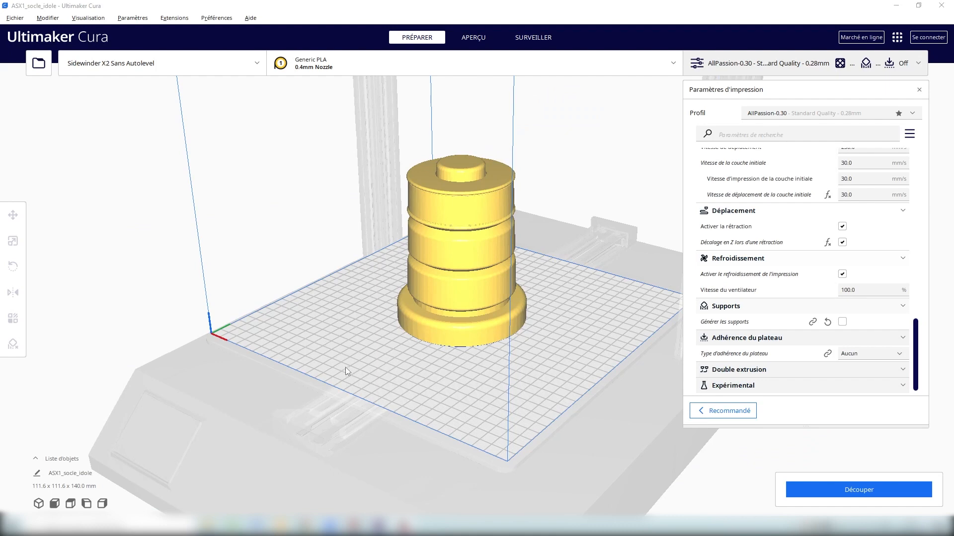
Step: Switch to Ultimaker Cura and make the experimental setting "Rendre le porte-à-faux imprimable" visible
right_click_drag(345, 368, 327, 237)
right_click_drag(453, 293, 459, 403)
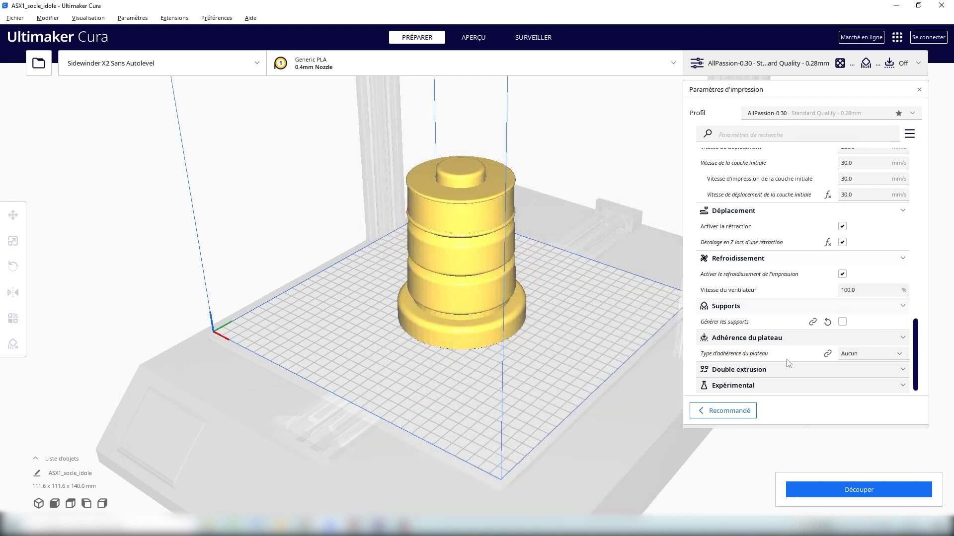
right_click_drag(583, 366, 410, 312)
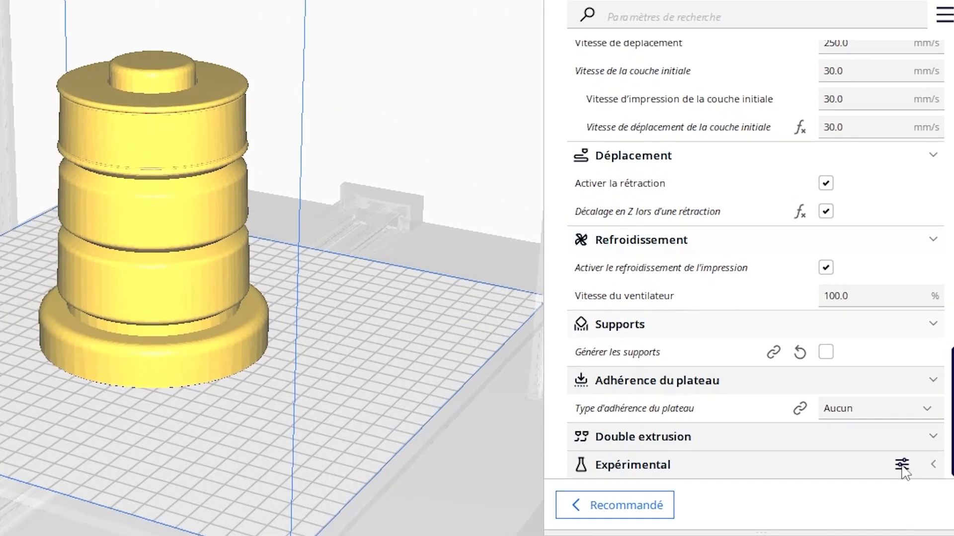
left_click(838, 458)
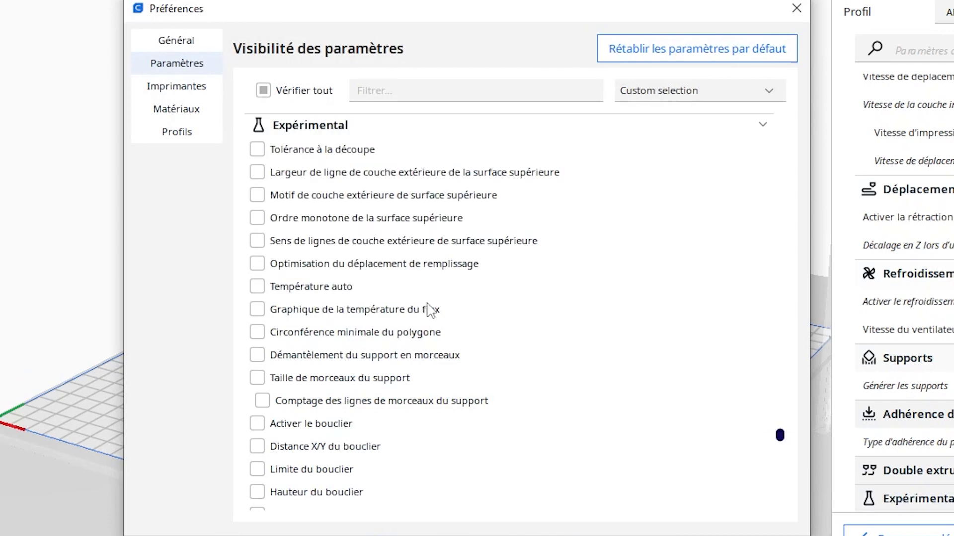
scroll(409, 368, "down", 2)
scroll(355, 382, "down", 2)
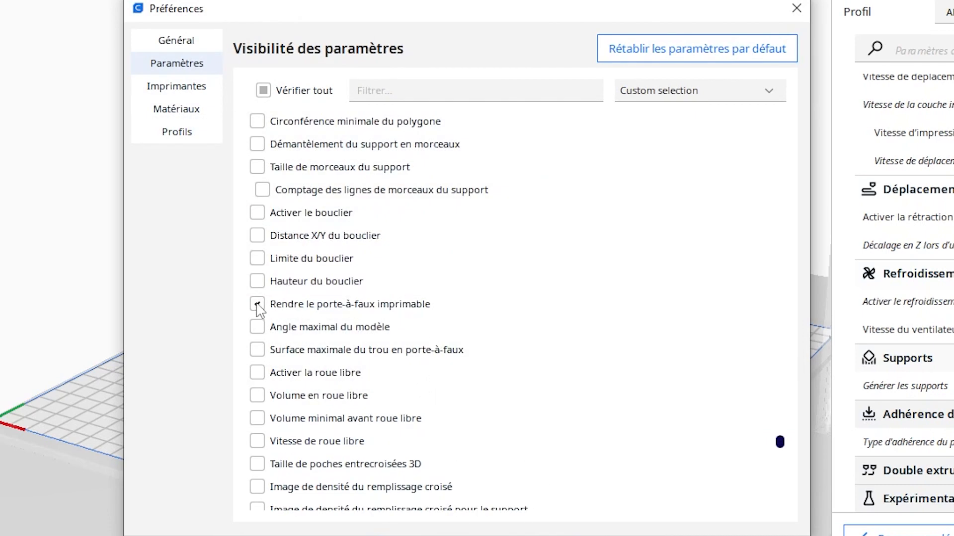
left_click(796, 8)
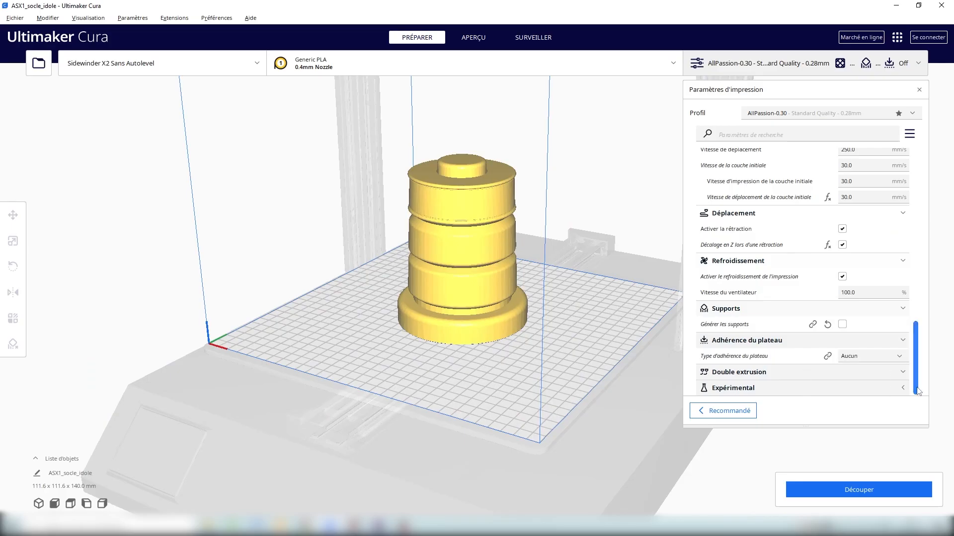
Step: Enable "Rendre le porte-à-faux imprimable" in the experimental settings and slice ASX1_socle_idole
left_click(905, 389)
left_click_drag(916, 376, 914, 393)
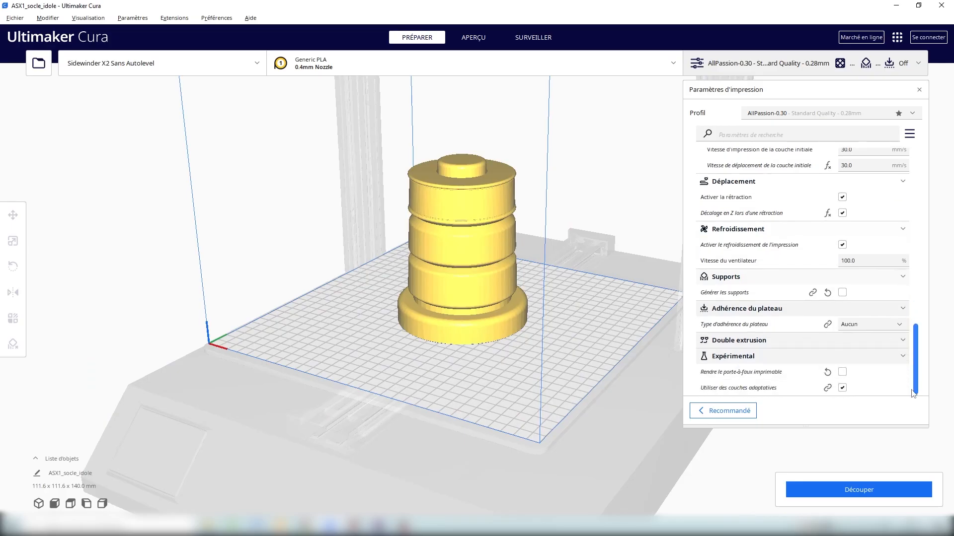
mouse_move(731, 377)
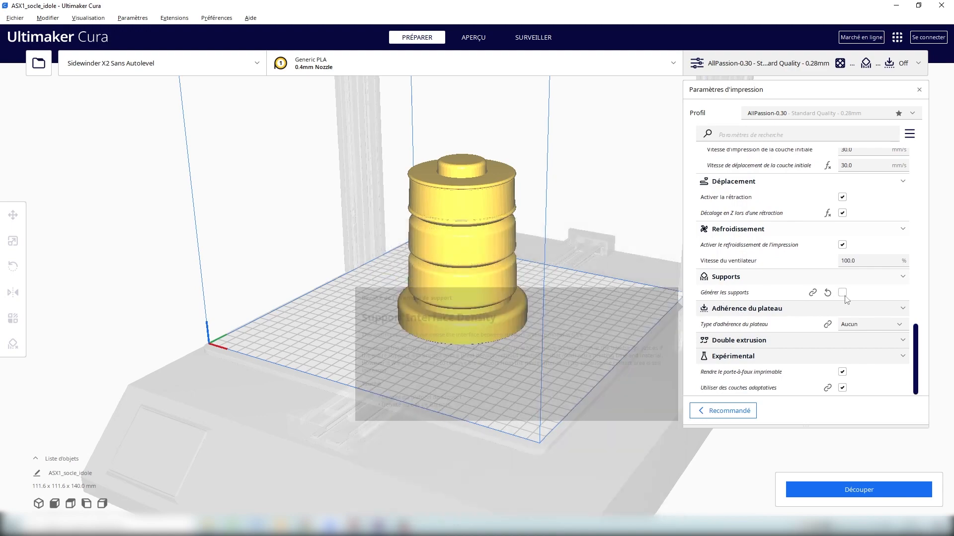
left_click(859, 491)
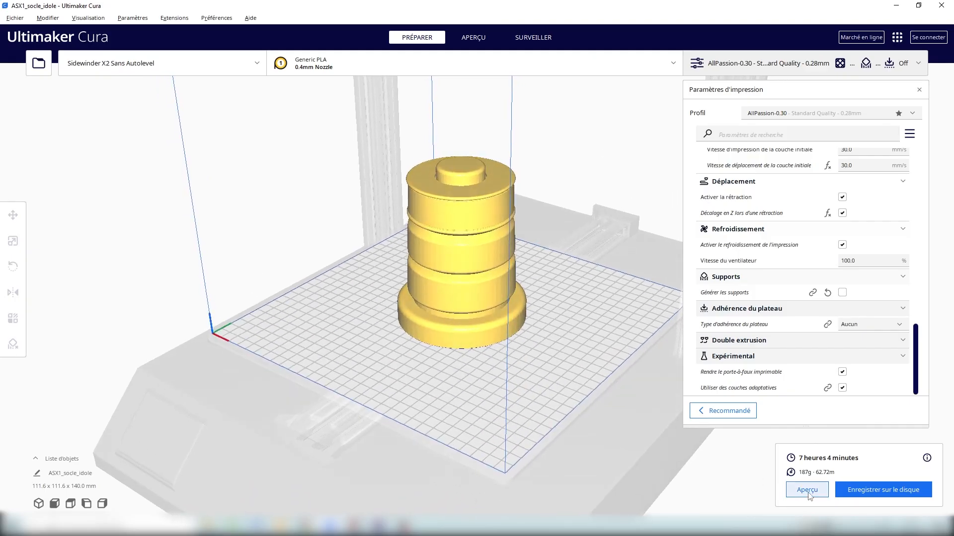
Step: Preview the sliced base and examine its inner layers, returning to the topmost layer
left_click(807, 489)
left_click_drag(942, 186, 938, 350)
right_click_drag(607, 331, 607, 364)
left_click_drag(940, 343, 926, 148)
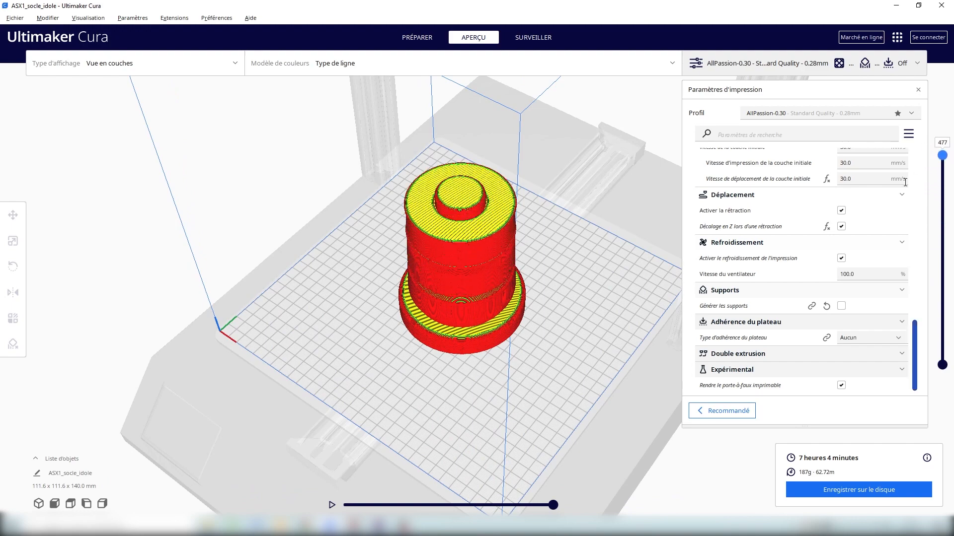
Step: Set the infill density to 5% and slice the base again
right_click_drag(595, 380, 578, 310)
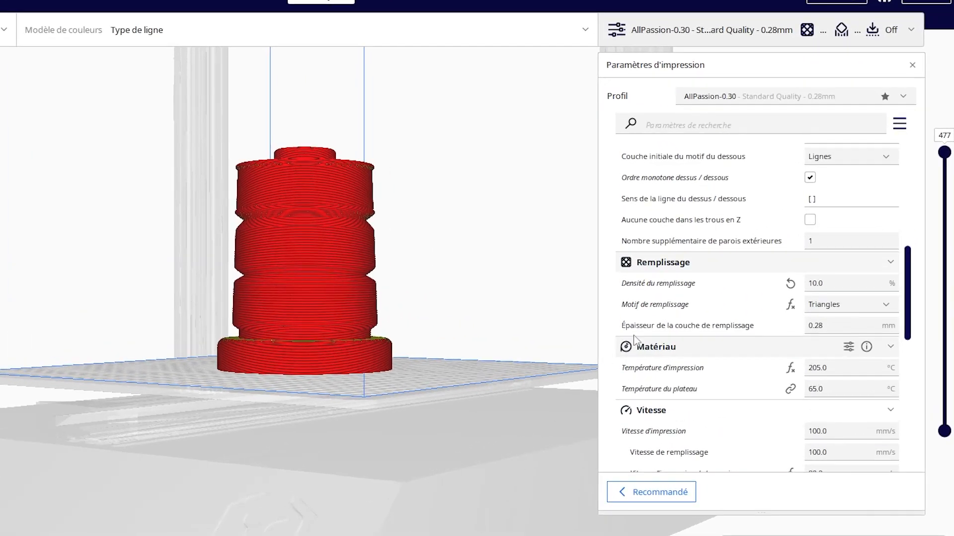
mouse_move(651, 293)
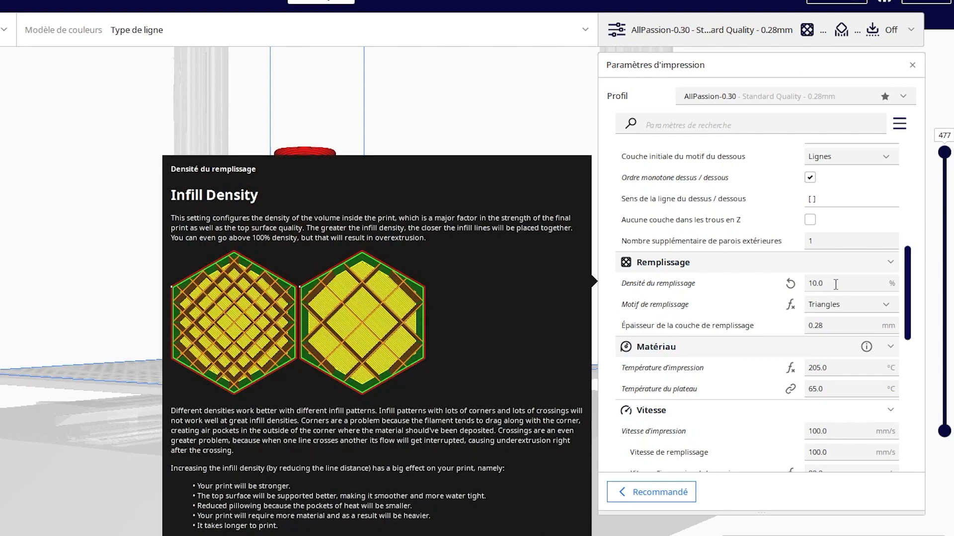
left_click_drag(836, 284, 808, 287)
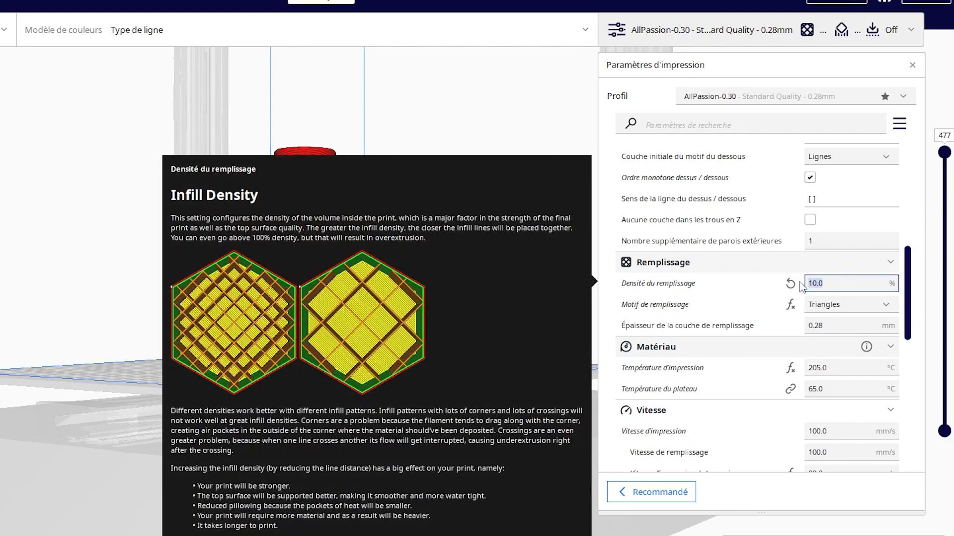
type("5")
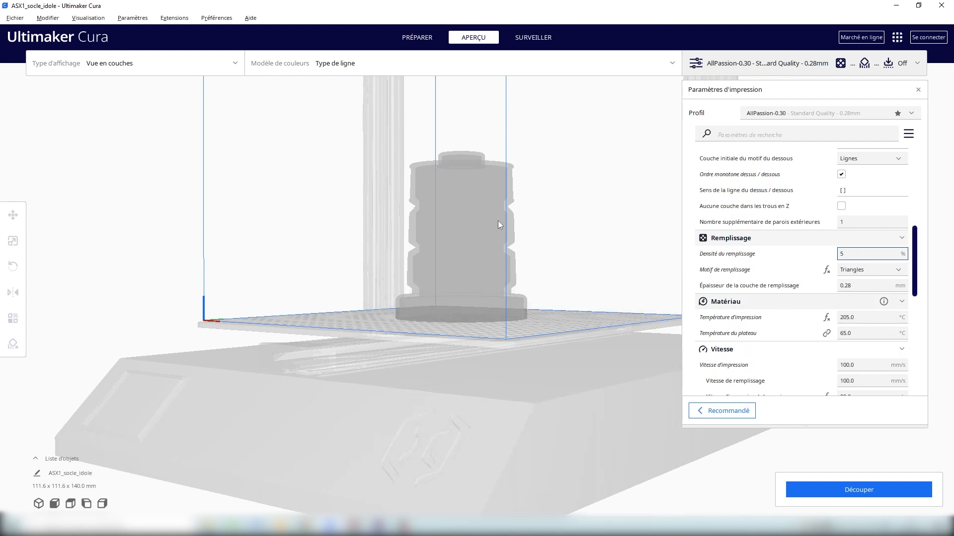
left_click(836, 489)
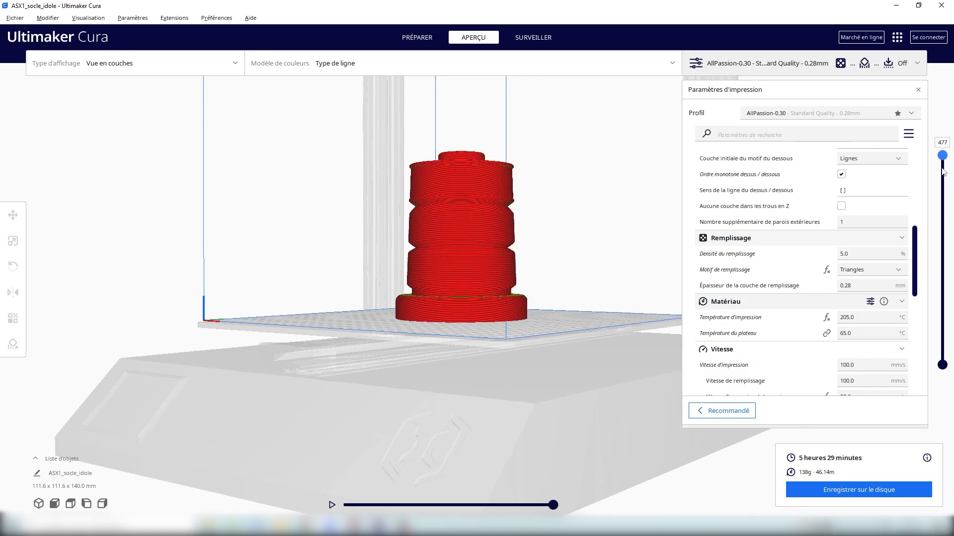
Step: Examine the triangular infill down to layer 257, then show all the layers again
left_click_drag(941, 160, 942, 249)
right_click_drag(597, 263, 501, 319)
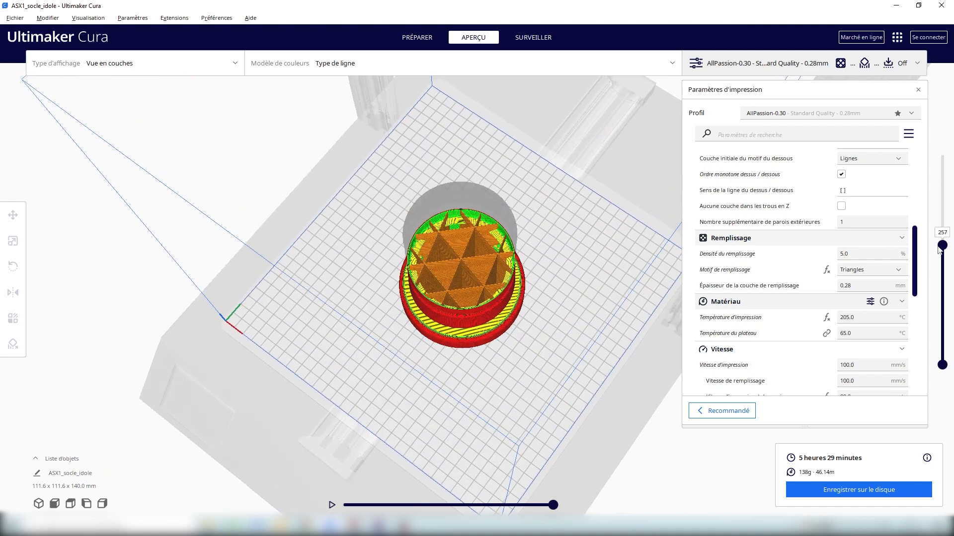
left_click_drag(942, 248, 939, 163)
right_click_drag(546, 288, 545, 253)
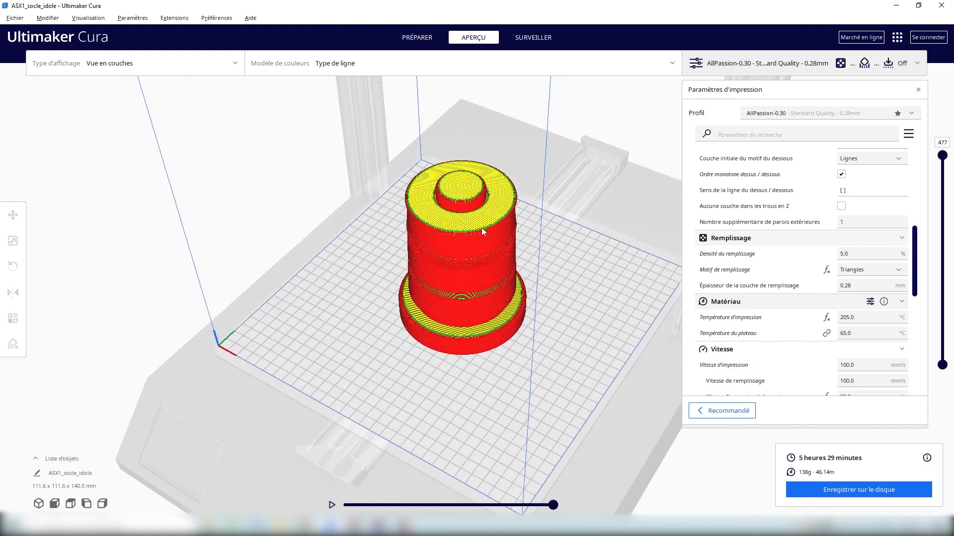
right_click_drag(536, 230, 553, 341)
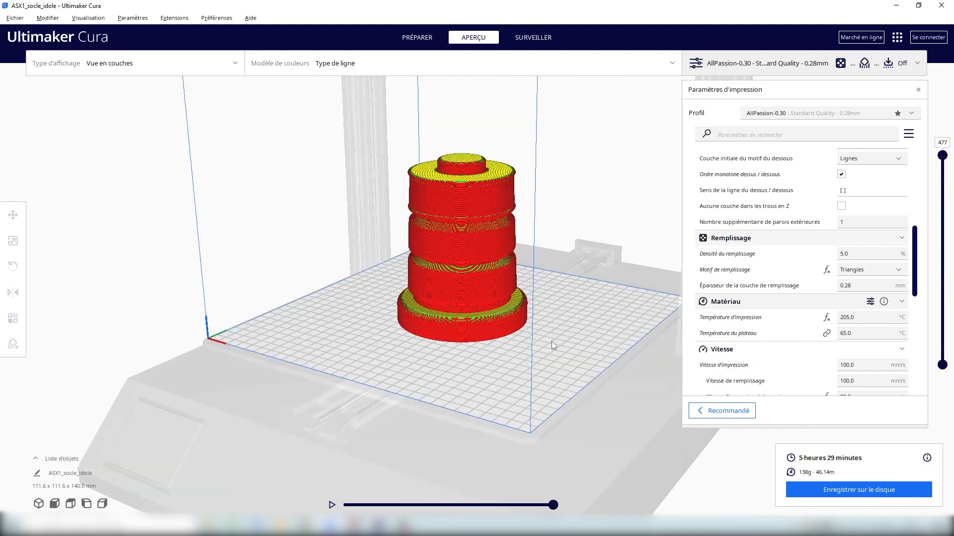
Step: Set the infill density to 10% and slice the base again
left_click(844, 253)
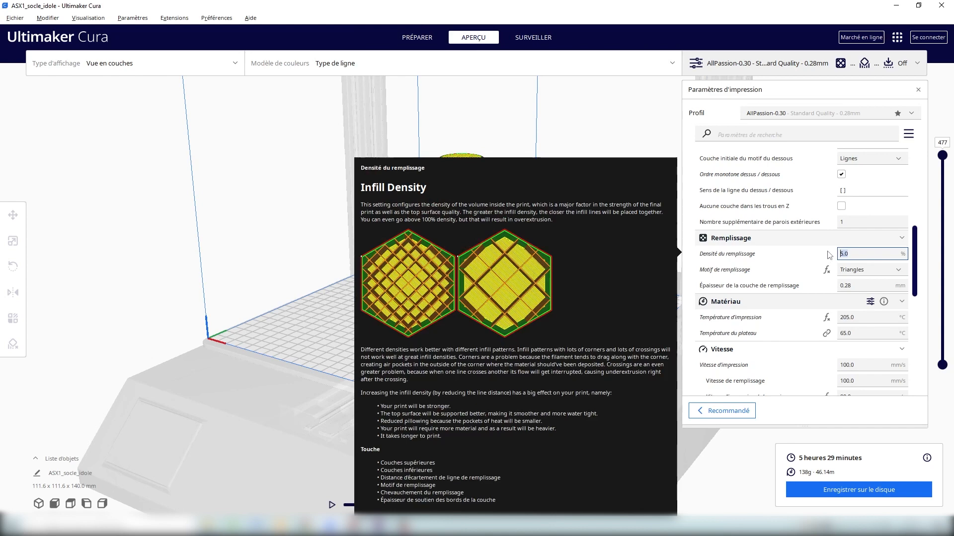
type("10")
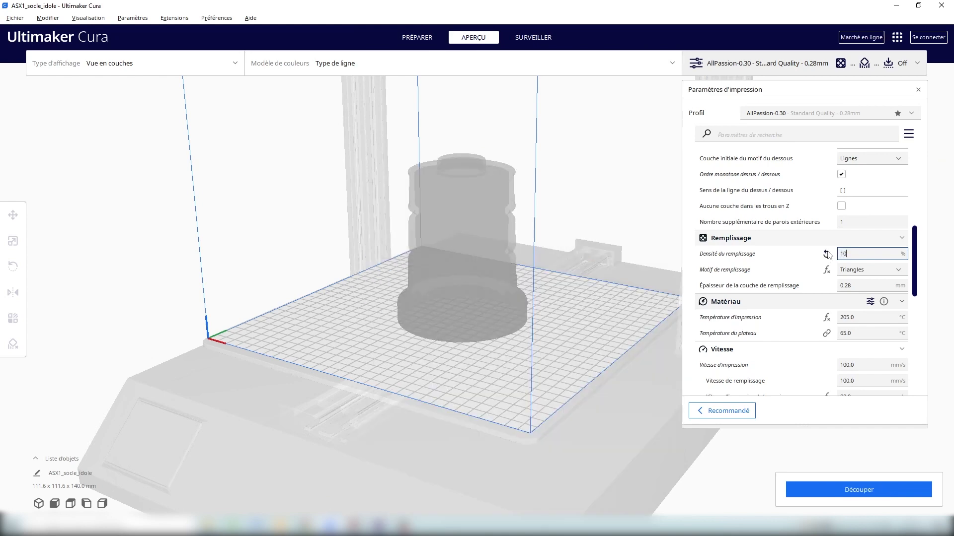
left_click(859, 489)
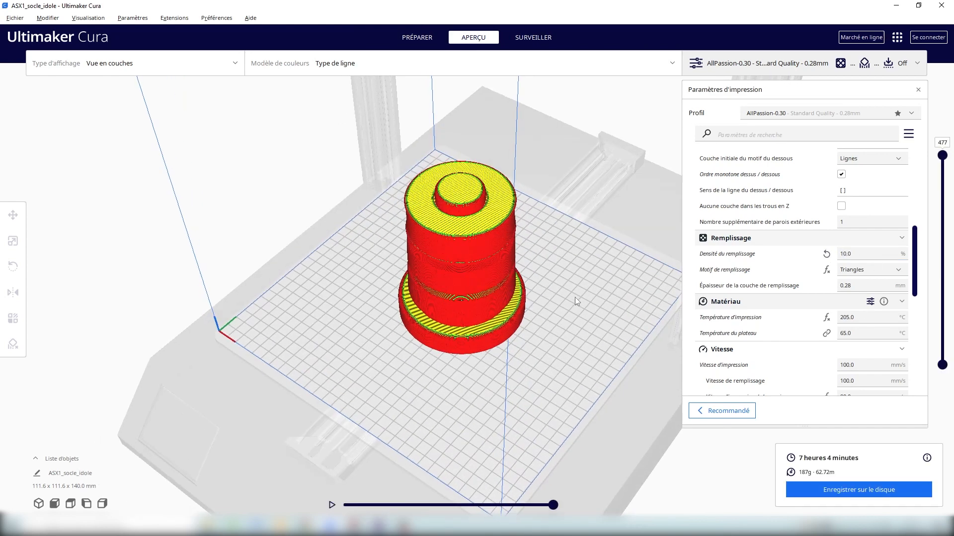
right_click_drag(630, 462, 630, 422)
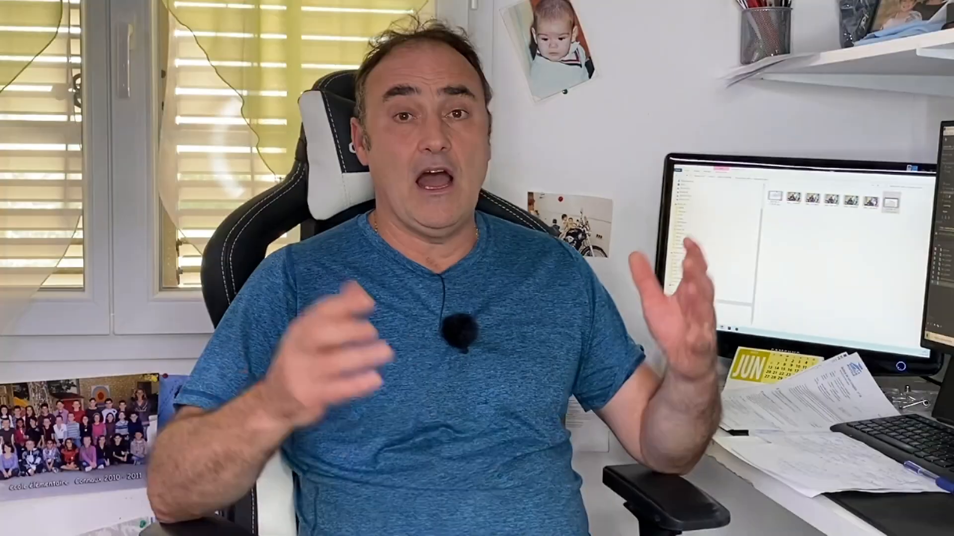
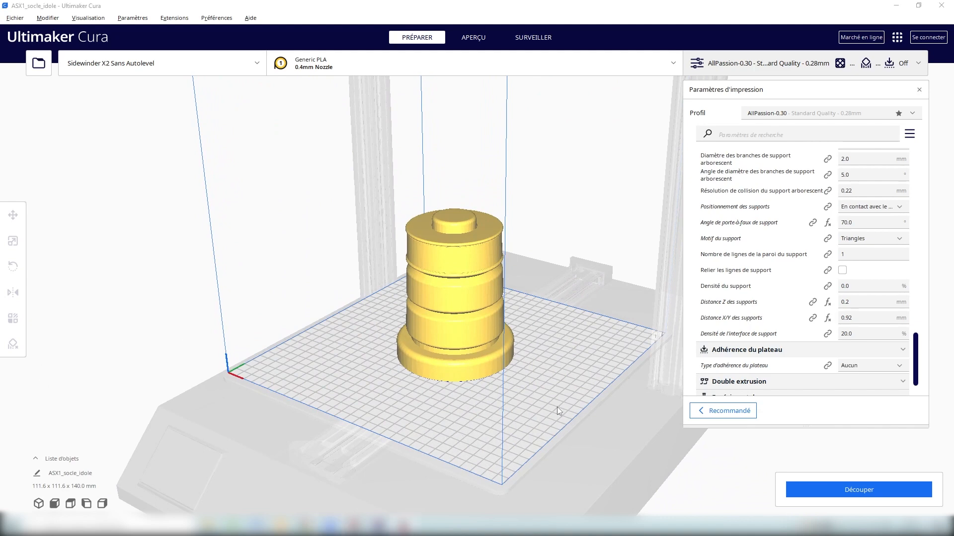
right_click_drag(561, 355, 580, 345)
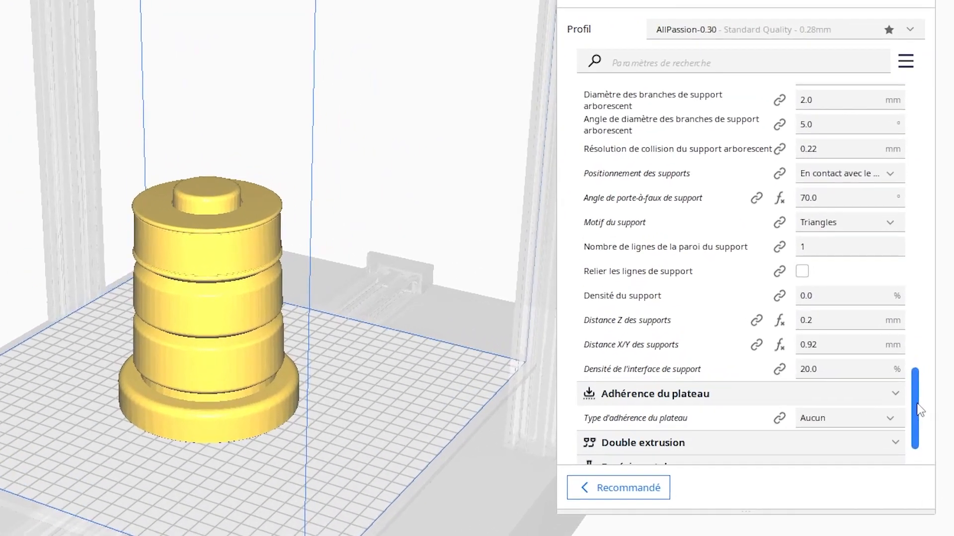
Step: Review the support settings, including structure, placement, overhang angle, pattern and density
scroll(918, 336, "up", 5)
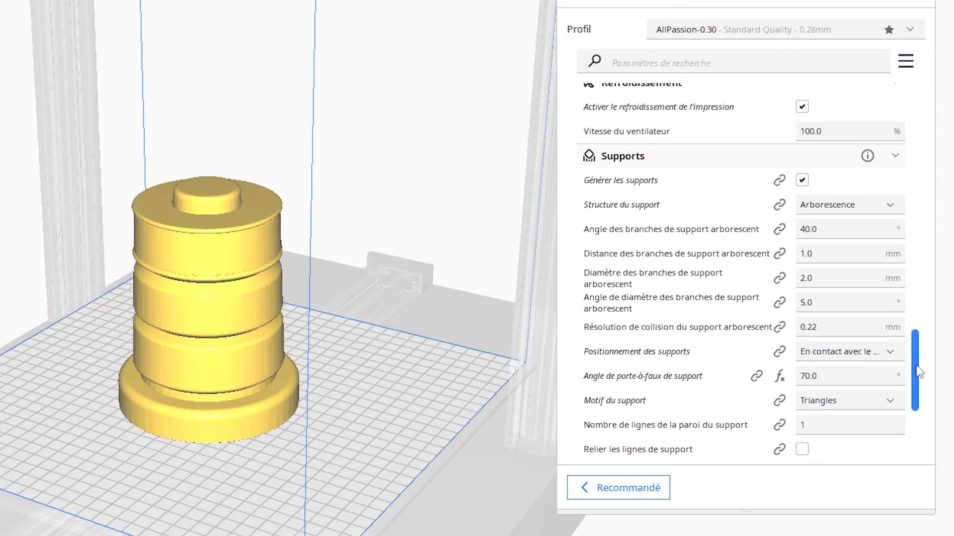
left_click_drag(917, 373, 919, 384)
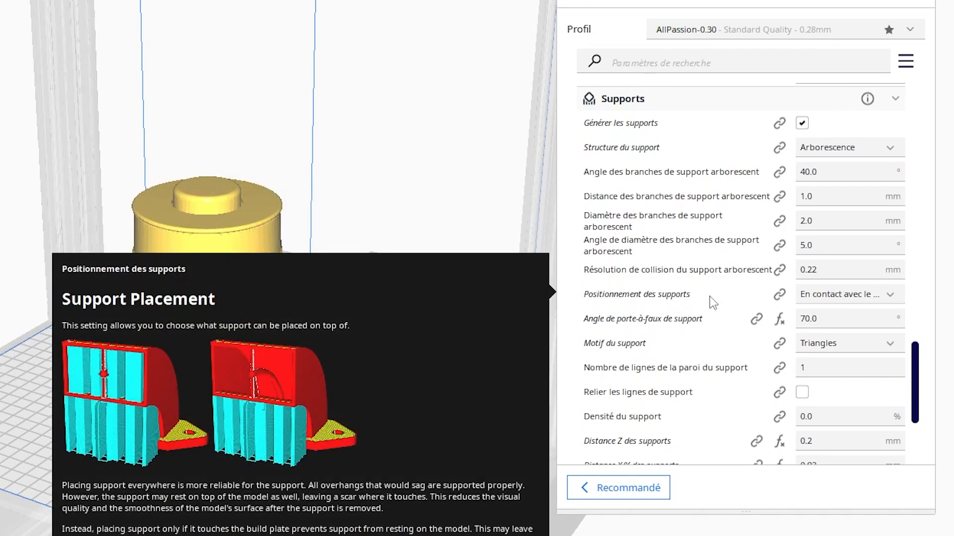
mouse_move(759, 158)
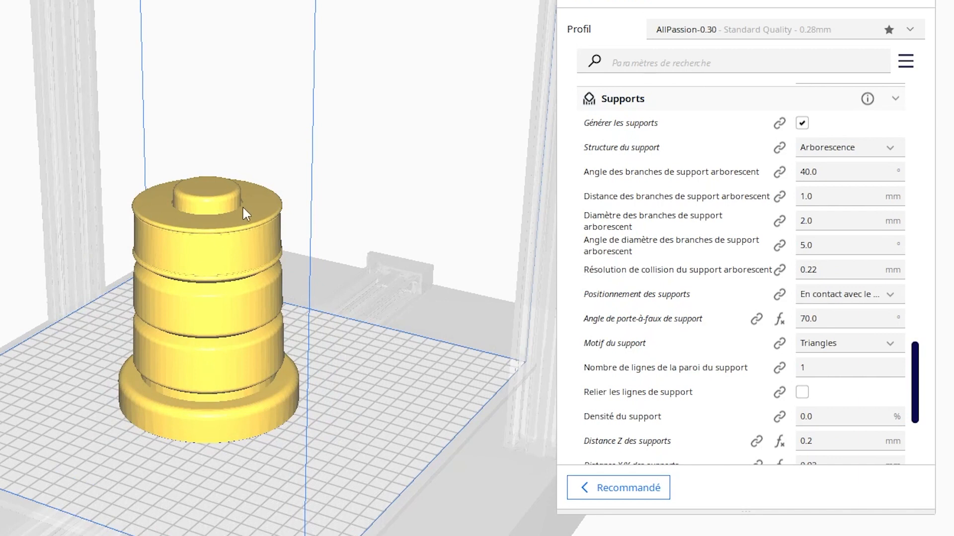
left_click_drag(918, 397, 918, 421)
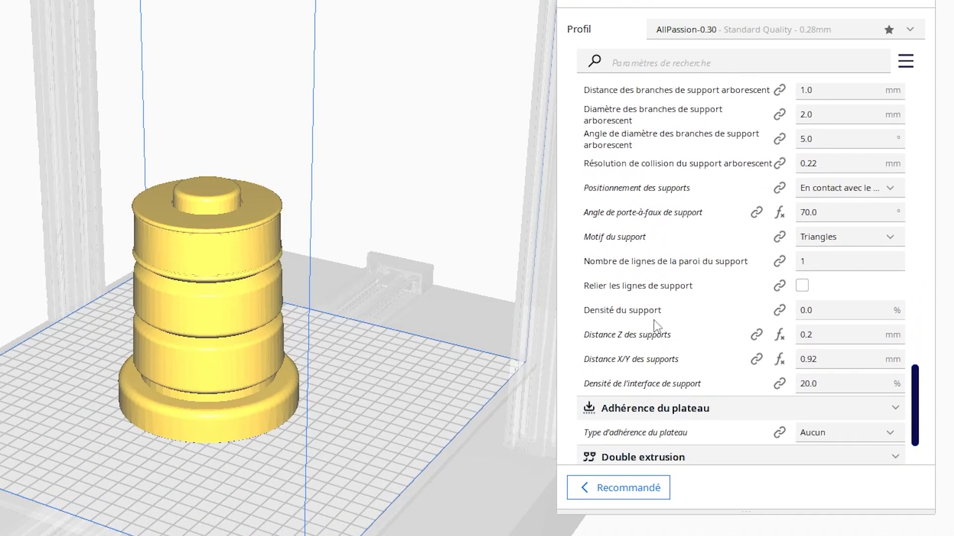
mouse_move(664, 314)
scroll(809, 452, "down", 1)
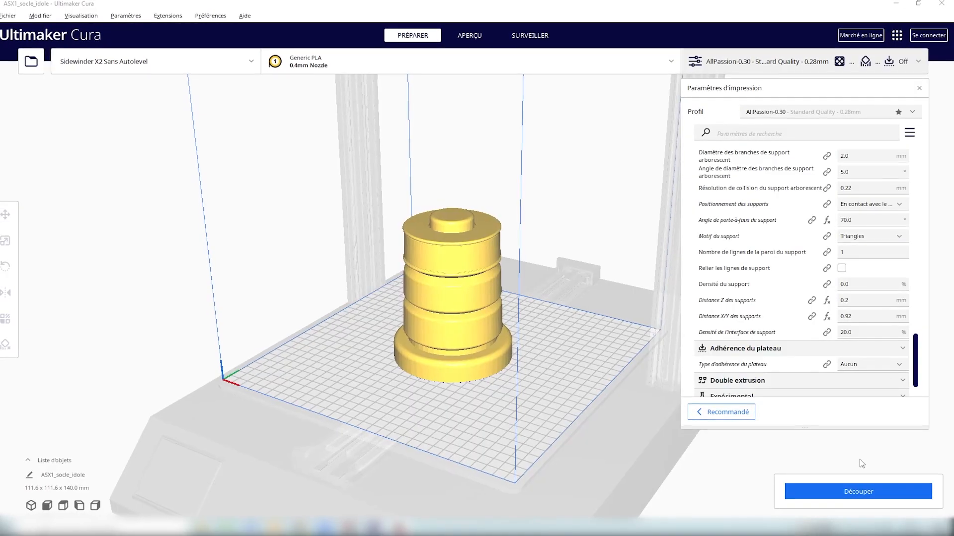
Step: Slice the base and preview it with the displayed layers lowered to layer 214
left_click(864, 492)
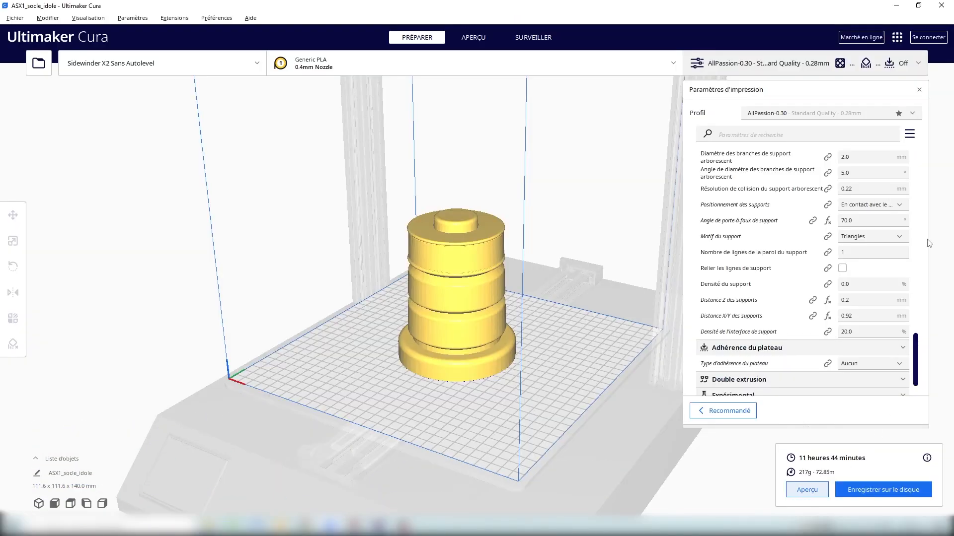
left_click(675, 472)
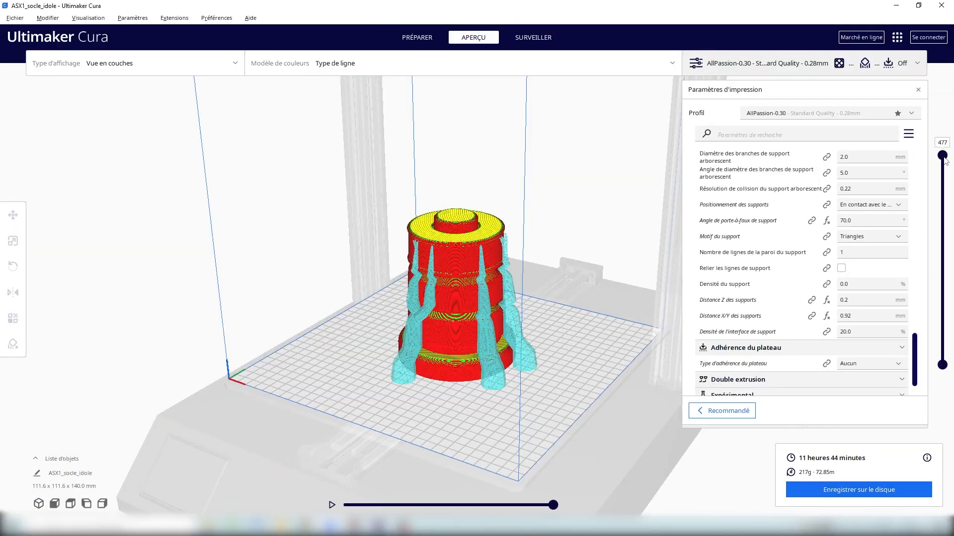
left_click_drag(945, 172, 944, 271)
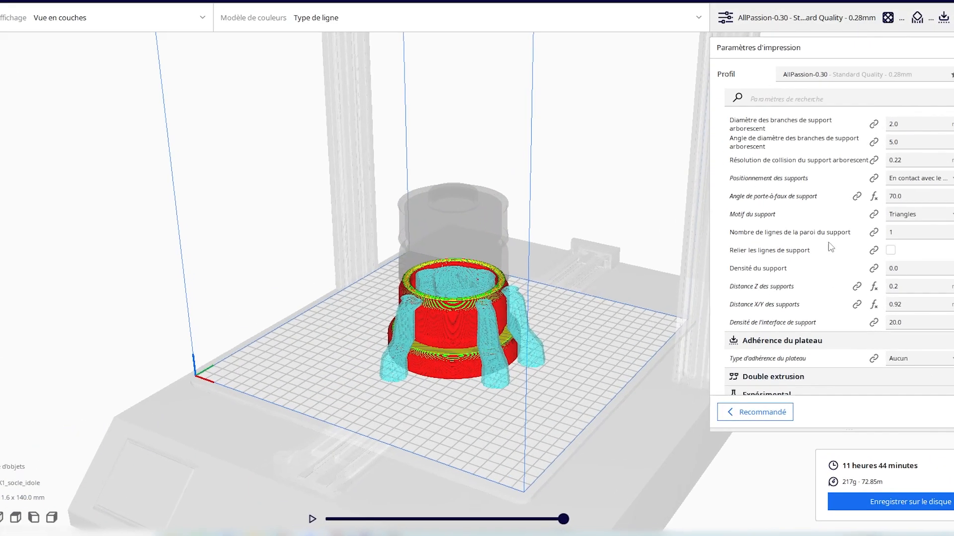
Step: Examine the hollow tree supports inside and around the base from above and from an angle
right_click_drag(599, 258, 603, 354)
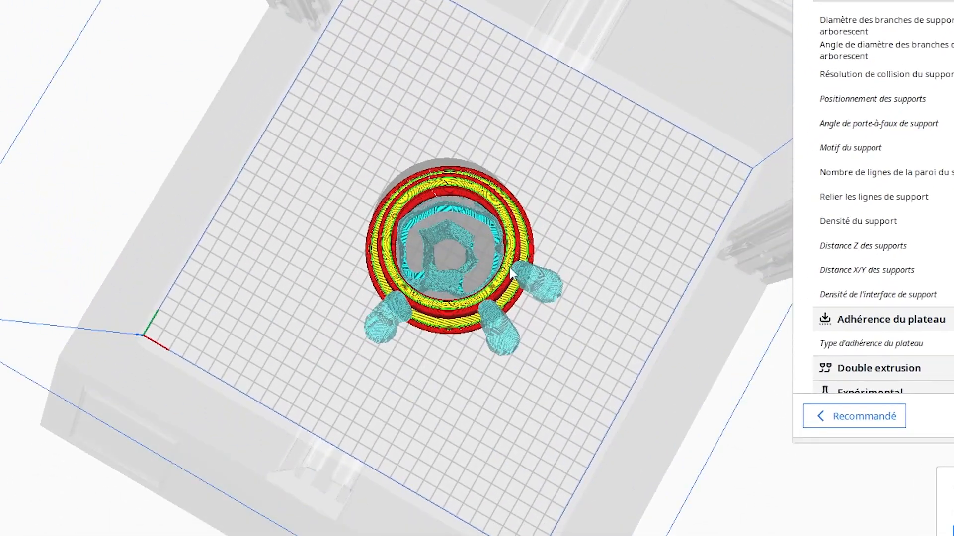
scroll(492, 298, "up", 4)
scroll(463, 321, "up", 3)
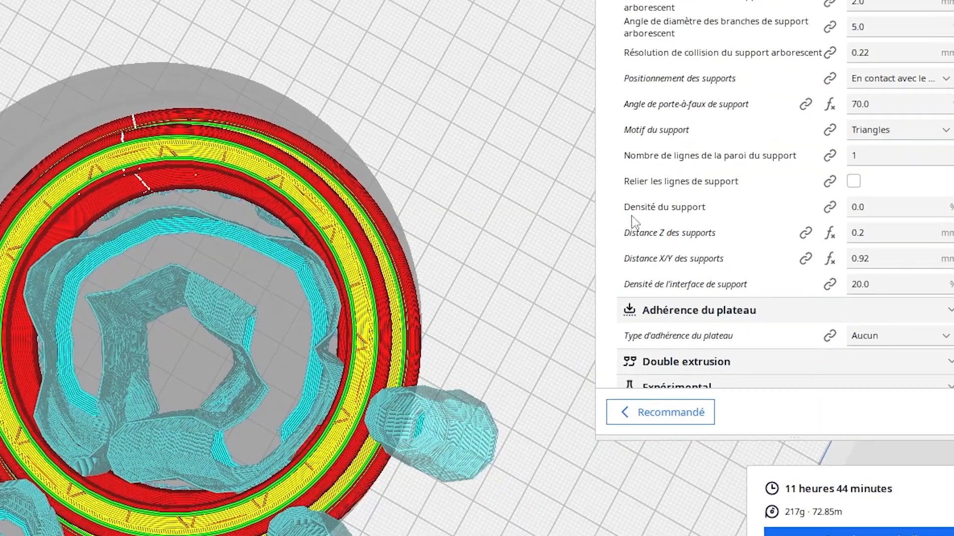
scroll(208, 423, "up", 3)
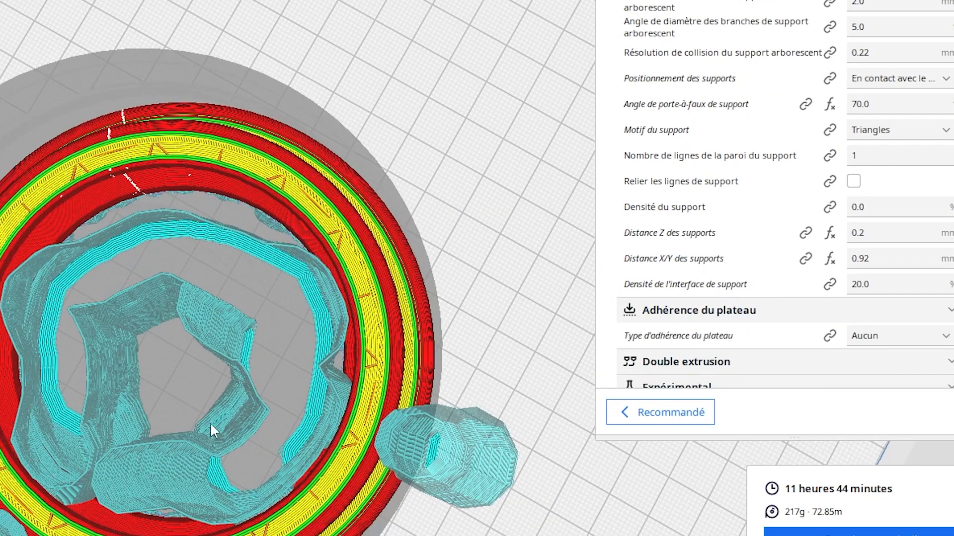
middle_click_drag(201, 398, 242, 285)
right_click_drag(243, 287, 93, 274)
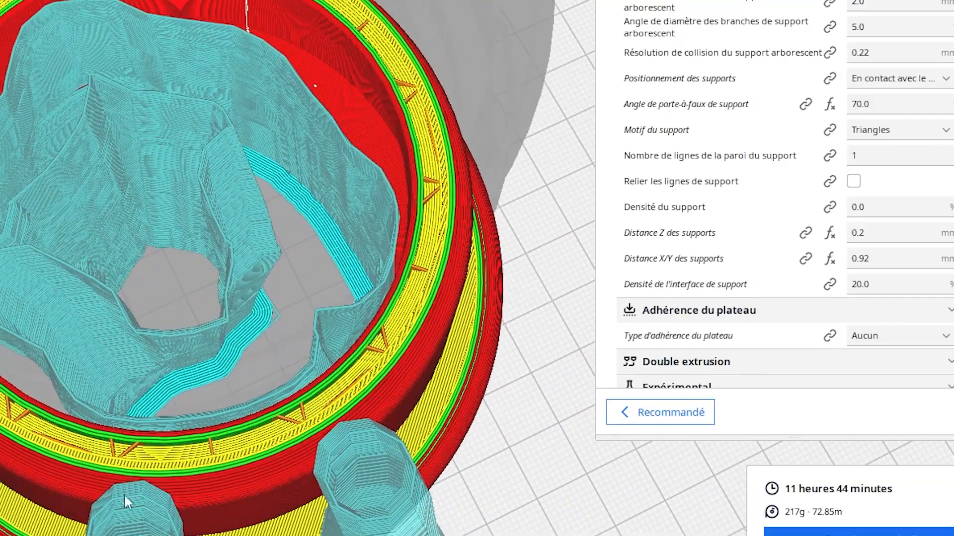
right_click_drag(236, 348, 305, 376)
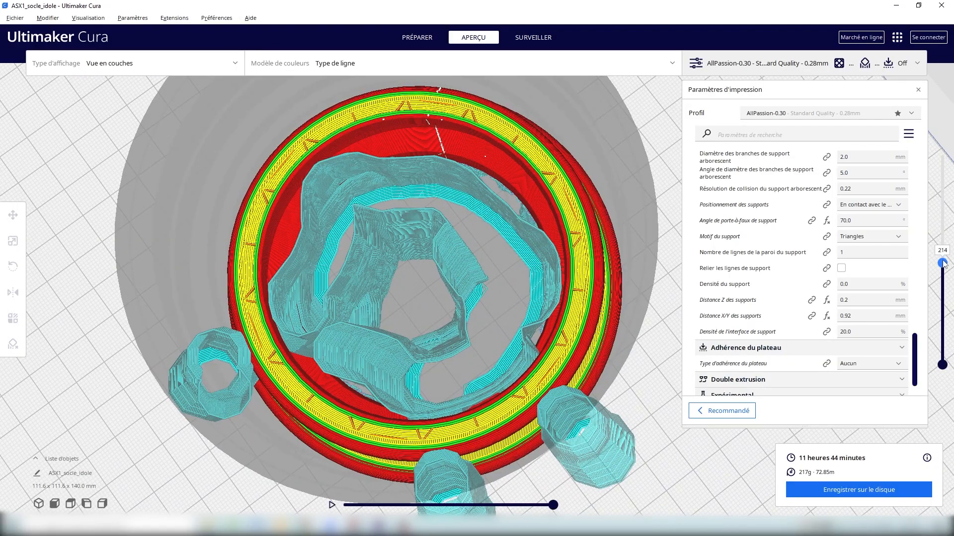
Step: Examine the infill and tree supports around layer 432, then show all layers up to 477
left_click_drag(943, 264, 931, 172)
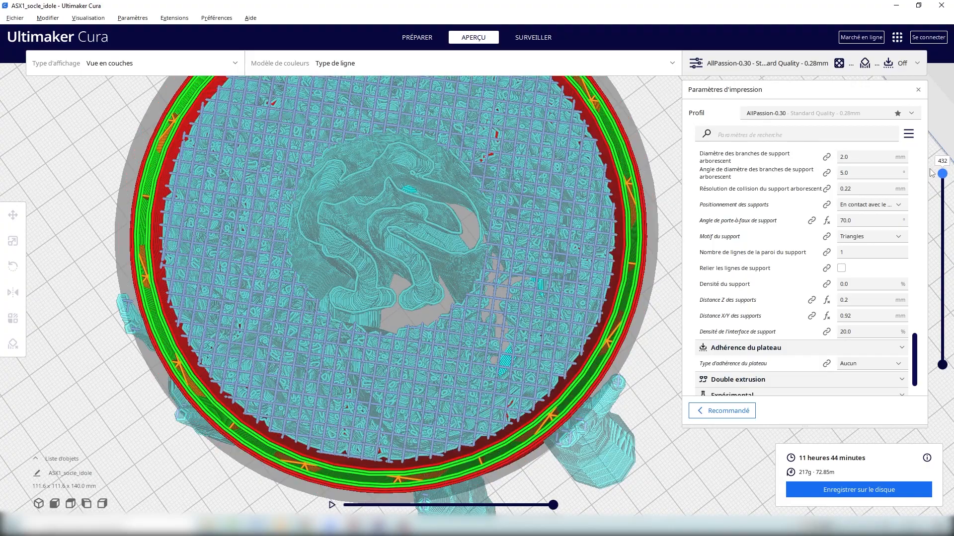
right_click_drag(638, 368, 627, 320)
scroll(537, 275, "up", 5)
scroll(537, 274, "down", 7)
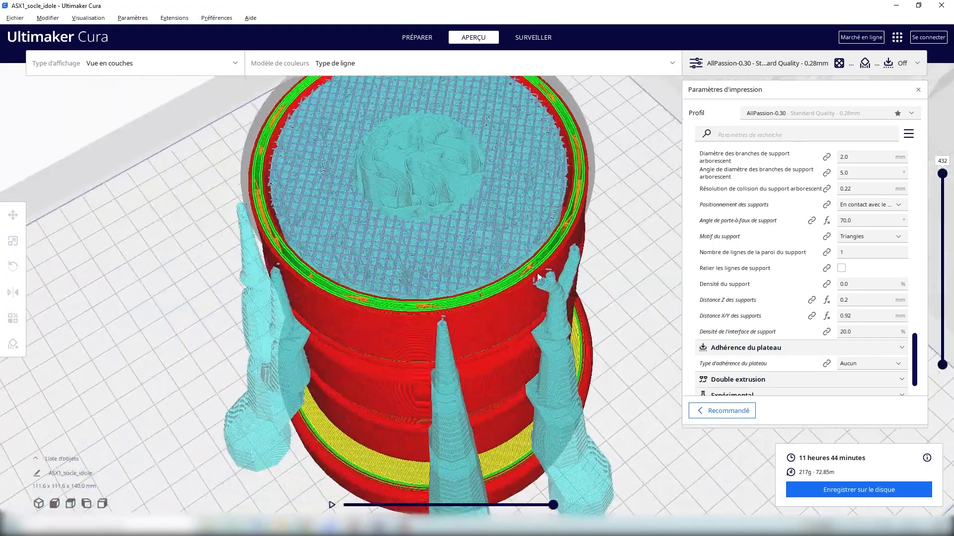
middle_click_drag(532, 242, 537, 330)
right_click_drag(537, 330, 532, 271)
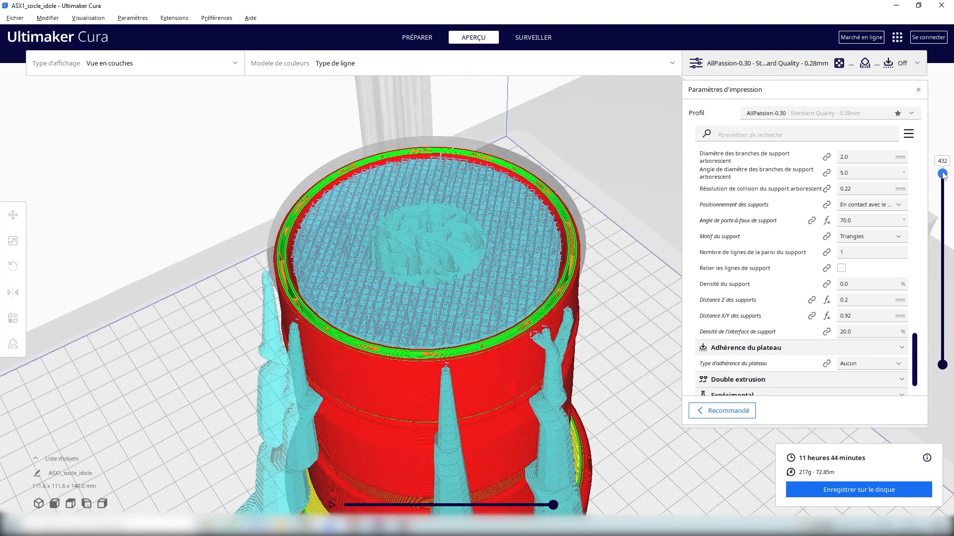
left_click_drag(942, 165, 942, 149)
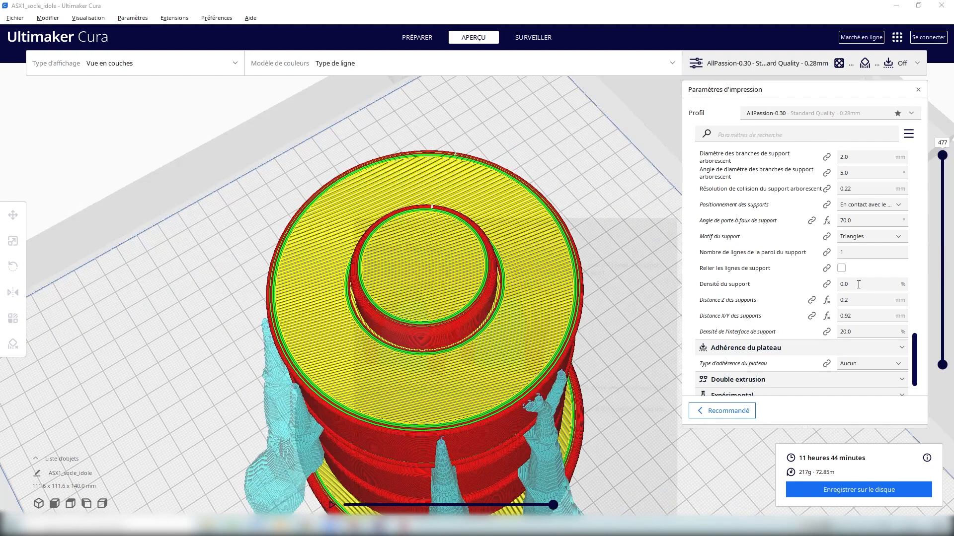
Step: Set the support density to 5% and slice the base again
double_click(858, 284)
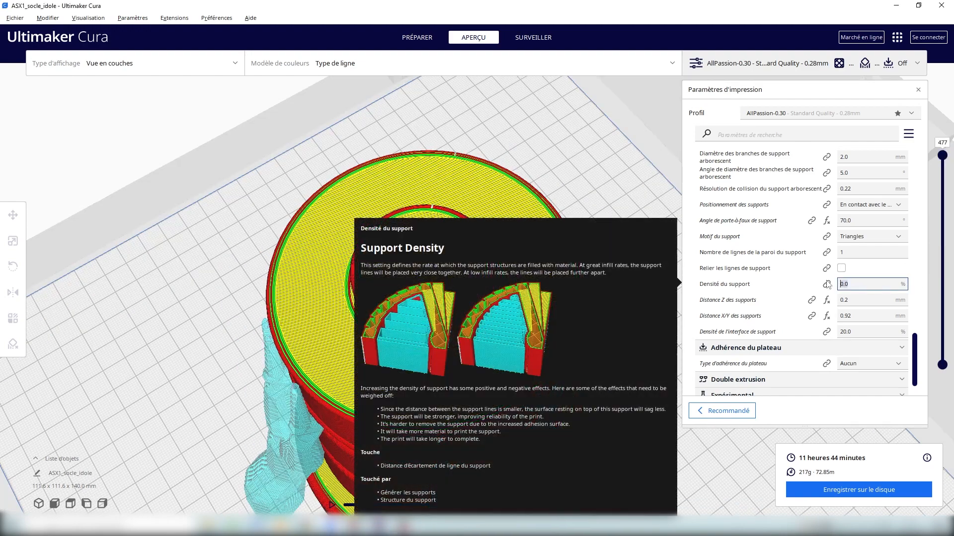
left_click(828, 414)
right_click_drag(662, 398, 663, 446)
left_click(821, 490)
scroll(661, 436, "down", 4)
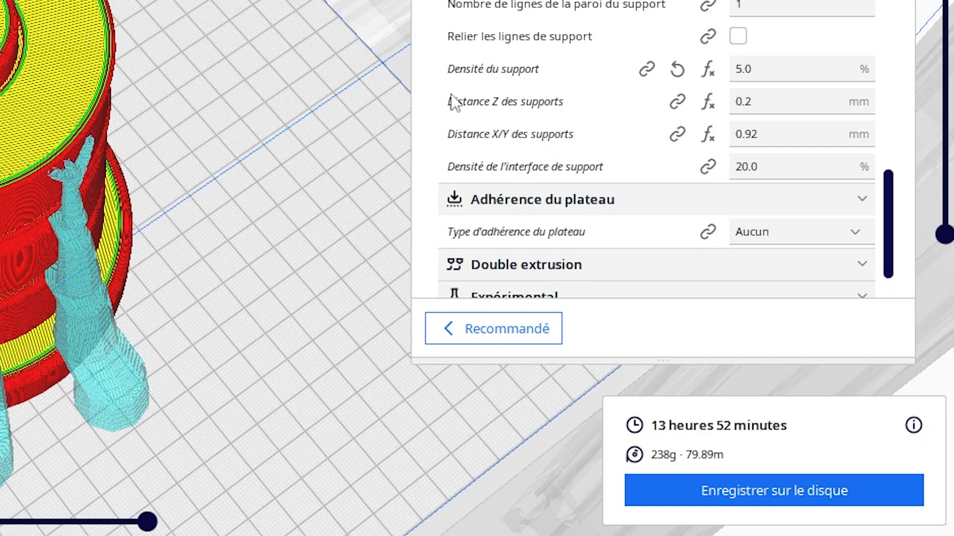
Step: Try a support density of 10%, then raise it to 15%
mouse_move(758, 68)
left_click(851, 284)
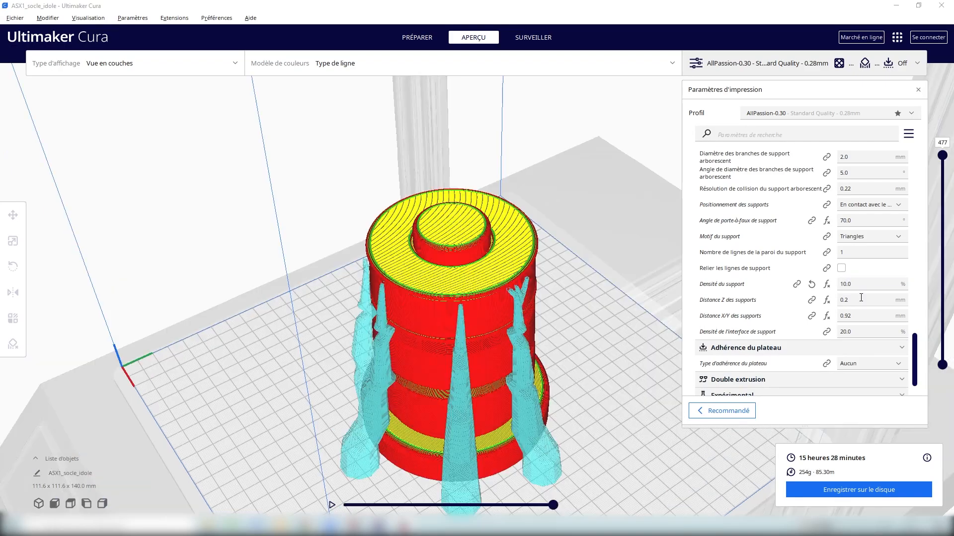
left_click_drag(855, 285, 837, 285)
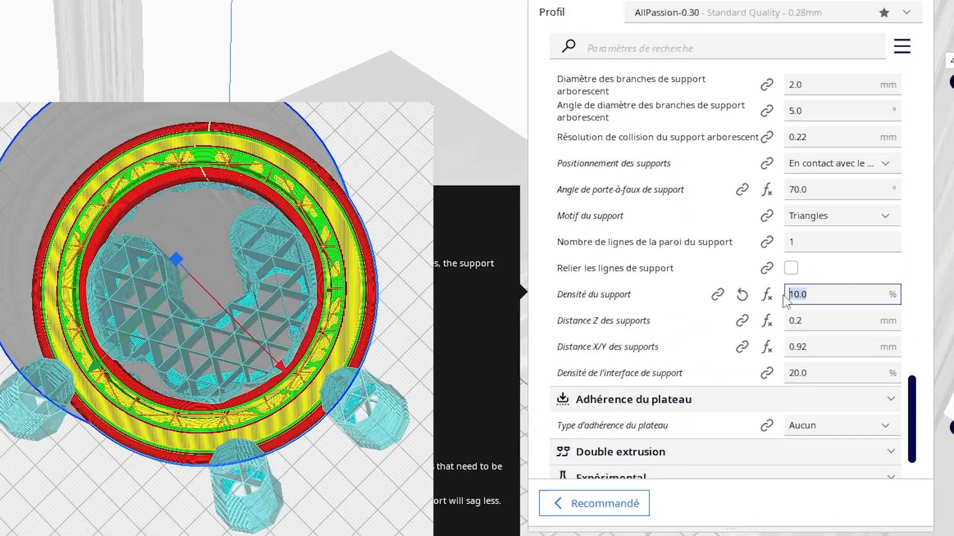
type("15")
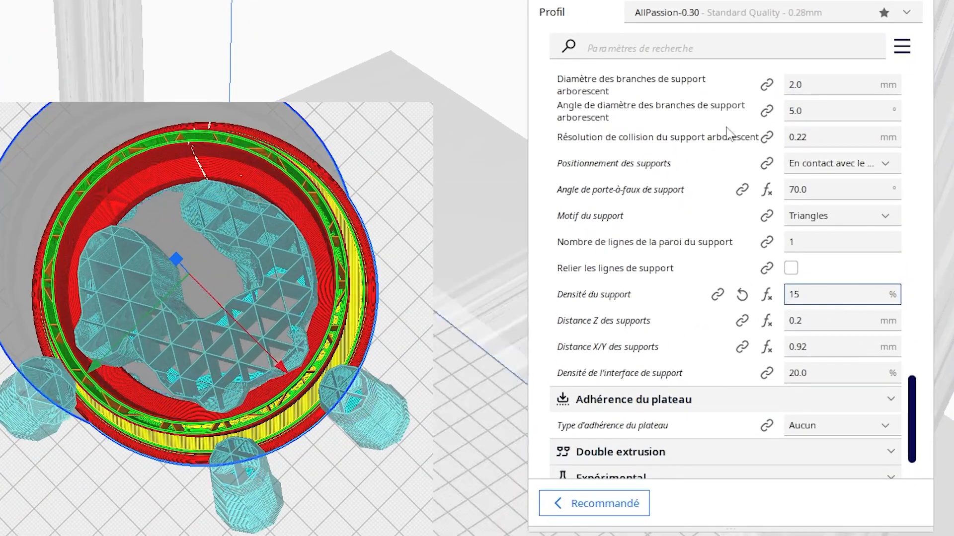
key("Return")
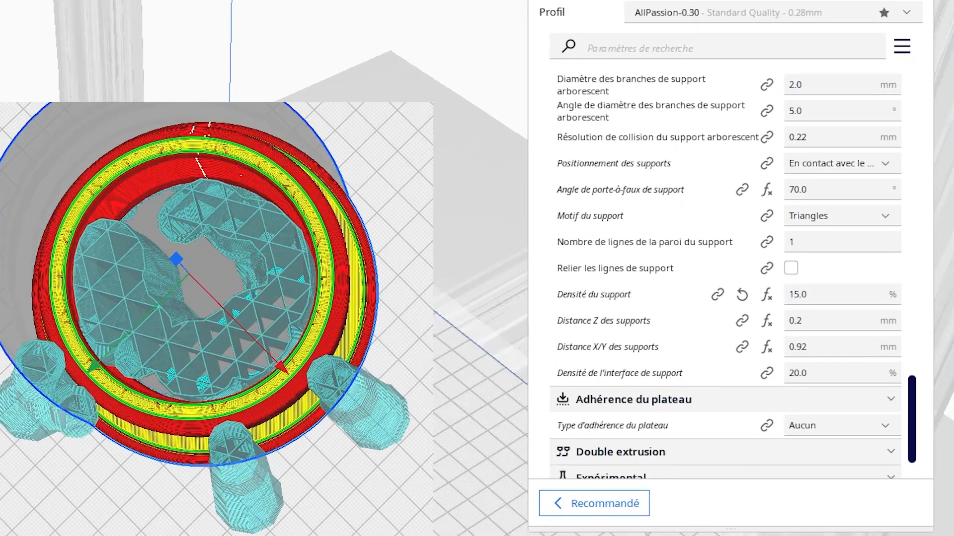